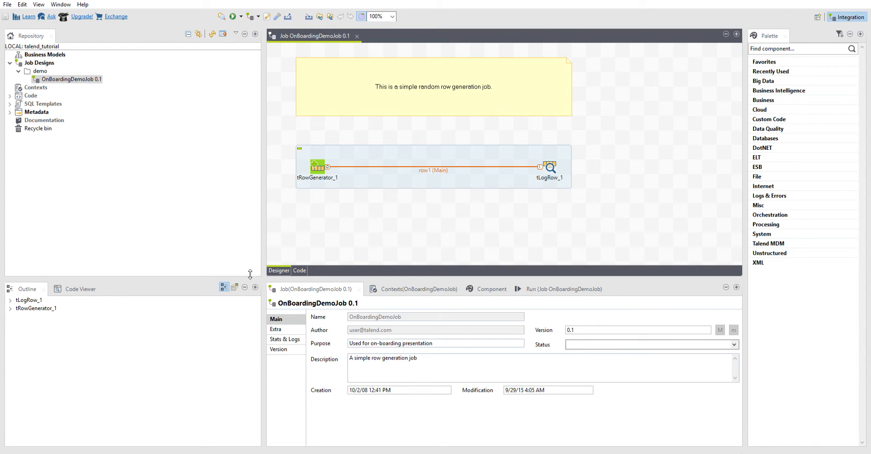
Step: Enlarge the job design canvas by narrowing the Repository area and reducing the height of the job properties area
{"action": "left_click_drag", "start_coordinate": [267, 262], "coordinate": [222, 263]}
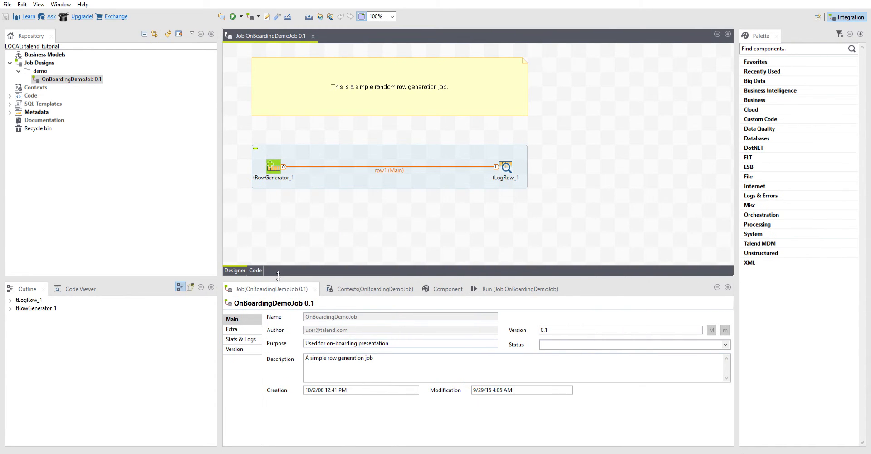
{"action": "left_click_drag", "start_coordinate": [278, 275], "coordinate": [279, 324]}
{"action": "left_click_drag", "start_coordinate": [223, 258], "coordinate": [186, 258]}
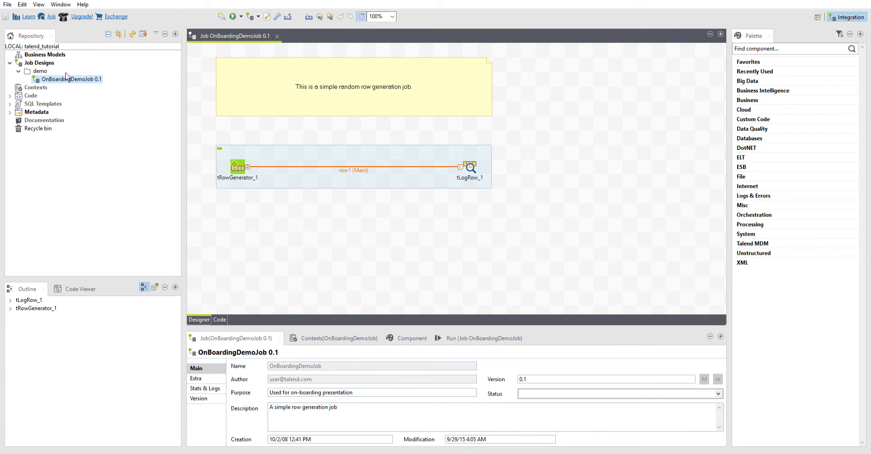
Step: Create a folder named tutorial under Job Designs and a job named readFromDB inside it
{"action": "left_click", "coordinate": [39, 62]}
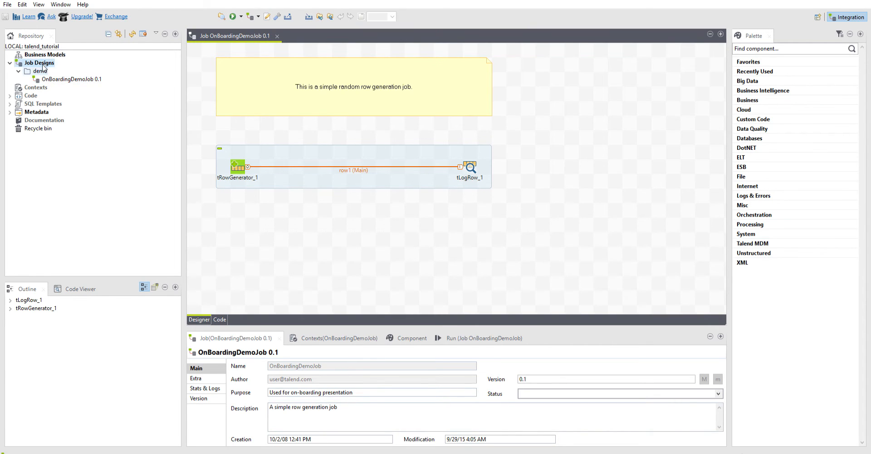
{"action": "left_click", "coordinate": [41, 71]}
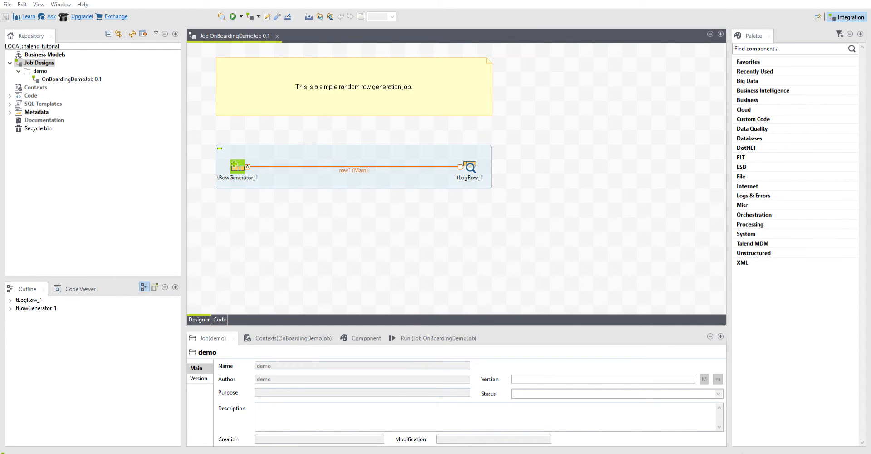
{"action": "key", "text": "Return"}
{"action": "left_click", "coordinate": [41, 87]}
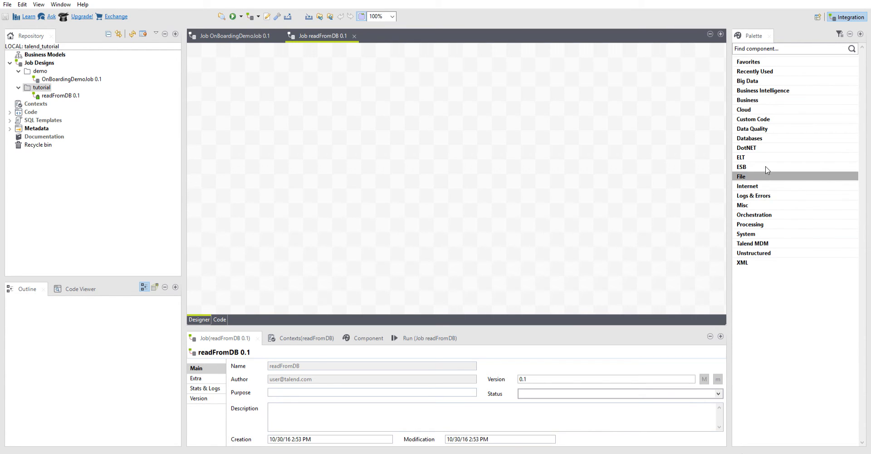
Step: Add a tMysqlConnection component from the MySQL database components to the readFromDB job canvas
{"action": "left_click", "coordinate": [766, 136]}
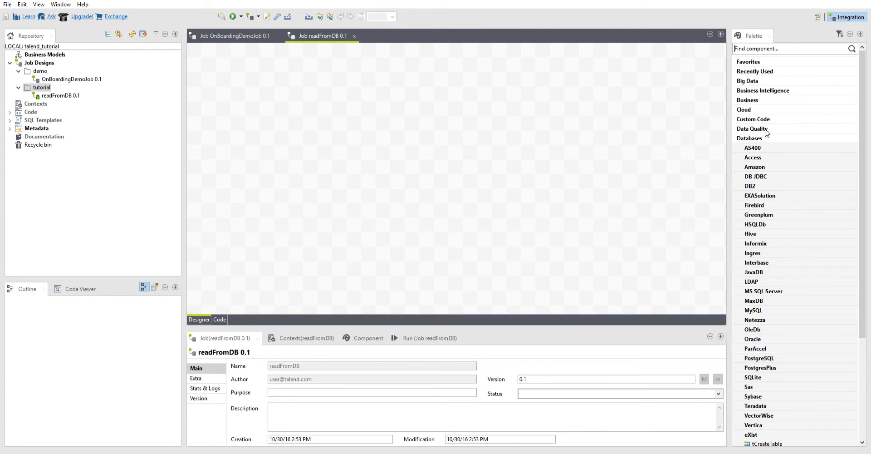
{"action": "scroll", "coordinate": [791, 181], "scroll_direction": "down", "scroll_amount": 2}
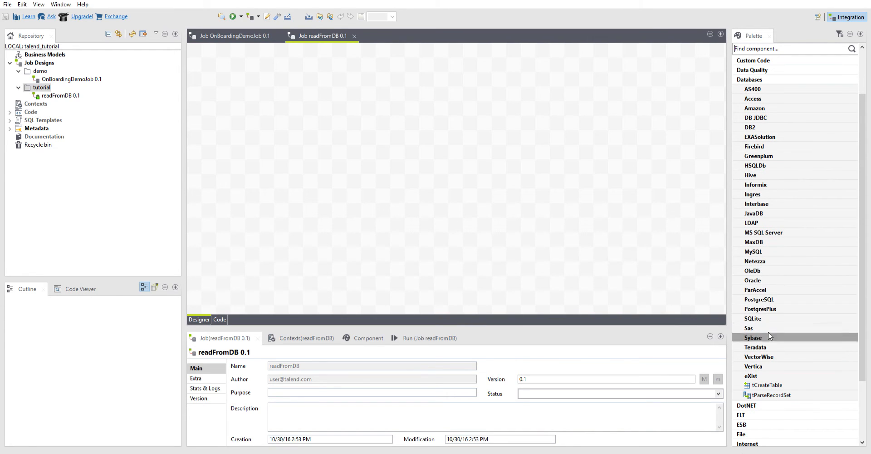
{"action": "left_click", "coordinate": [768, 251]}
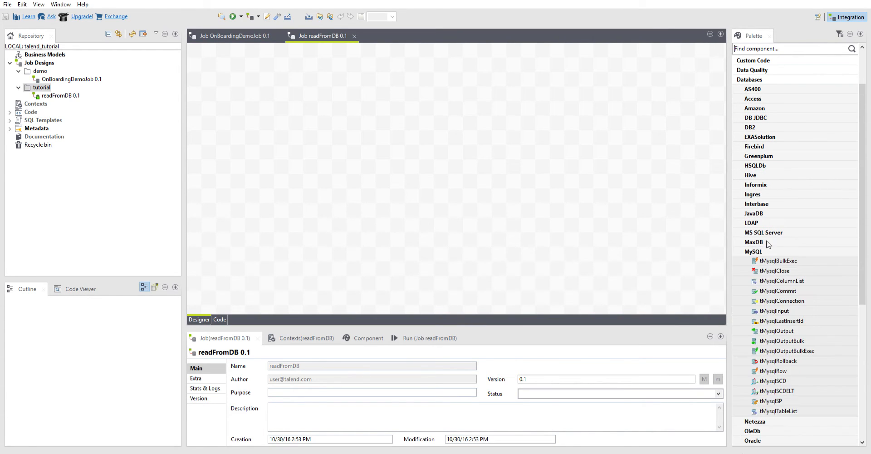
{"action": "scroll", "coordinate": [767, 244], "scroll_direction": "down", "scroll_amount": 4}
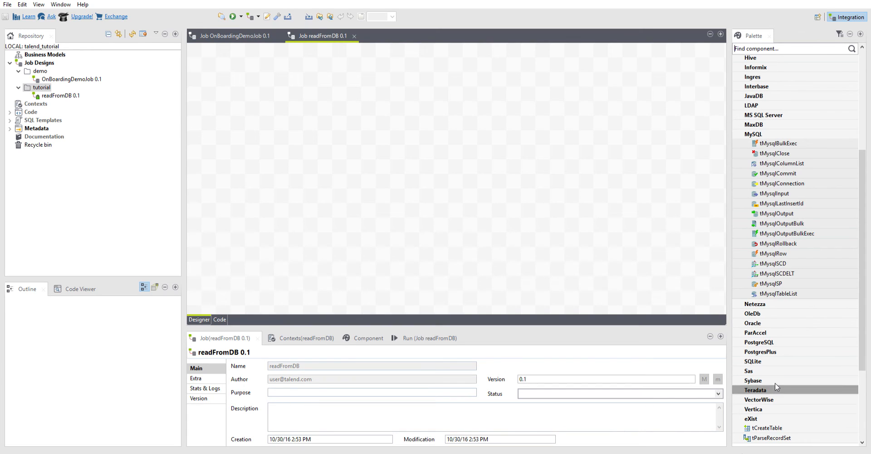
{"action": "scroll", "coordinate": [768, 318], "scroll_direction": "up", "scroll_amount": 2}
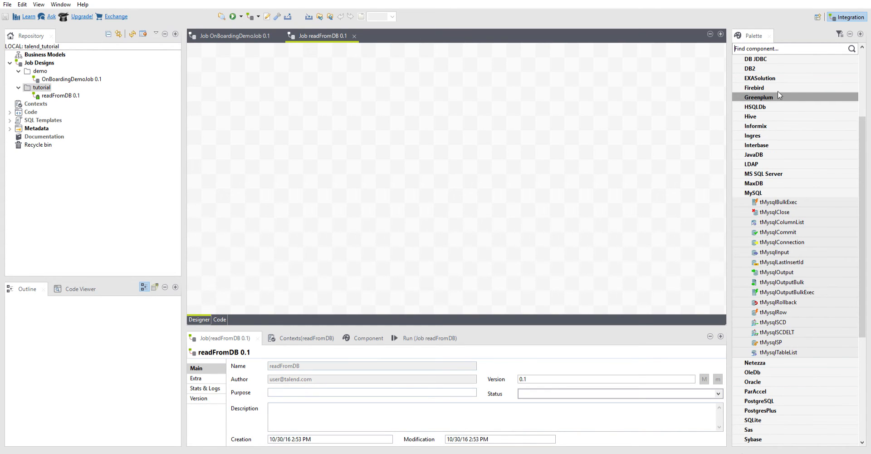
{"action": "scroll", "coordinate": [774, 145], "scroll_direction": "down", "scroll_amount": 2}
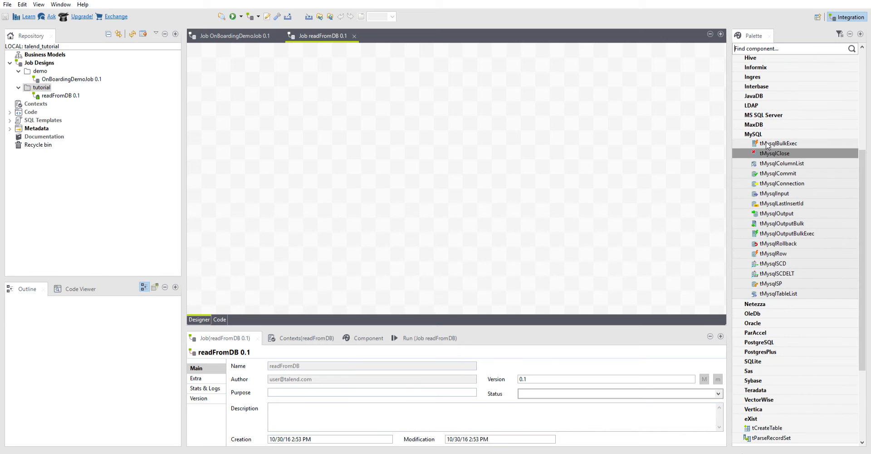
{"action": "scroll", "coordinate": [774, 195], "scroll_direction": "down", "scroll_amount": 2}
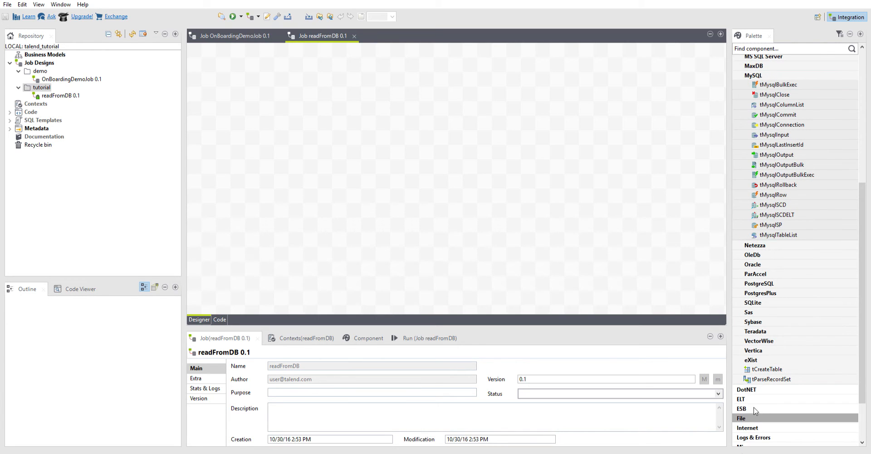
{"action": "scroll", "coordinate": [798, 325], "scroll_direction": "up", "scroll_amount": 2}
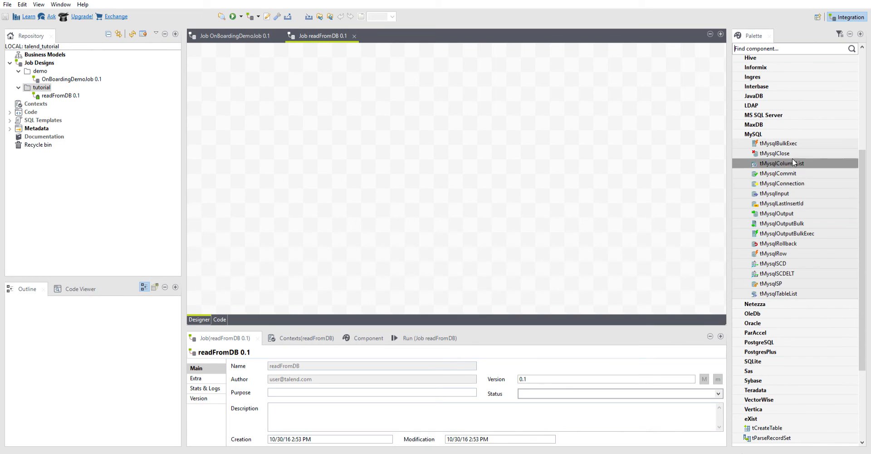
{"action": "left_click", "coordinate": [777, 213]}
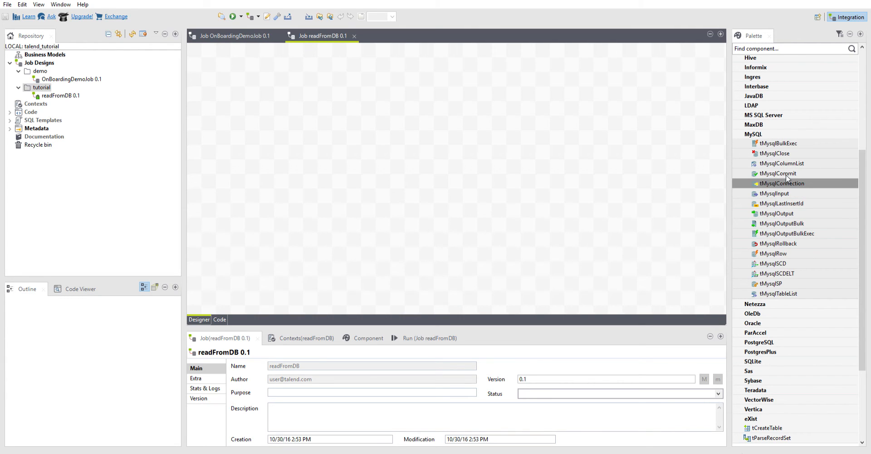
{"action": "left_click_drag", "start_coordinate": [786, 175], "coordinate": [285, 77]}
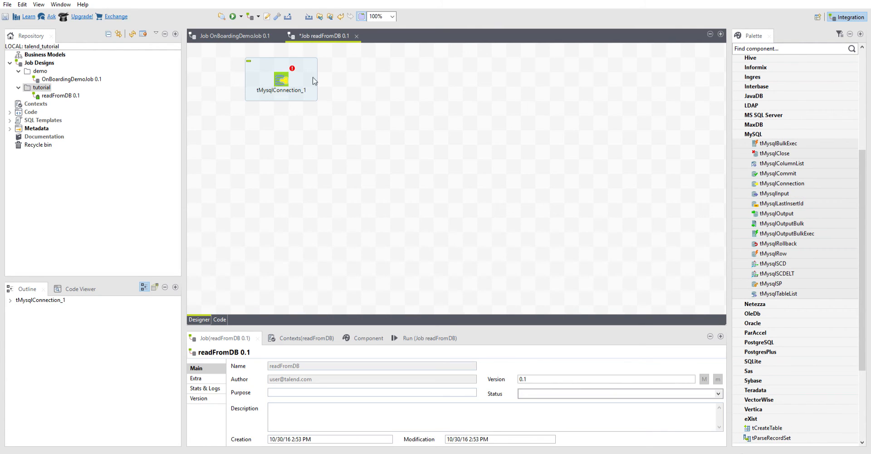
Step: Show the tMysqlConnection component's settings in an enlarged properties area and install its required external jar
{"action": "left_click", "coordinate": [282, 75]}
{"action": "double_click", "coordinate": [268, 79]}
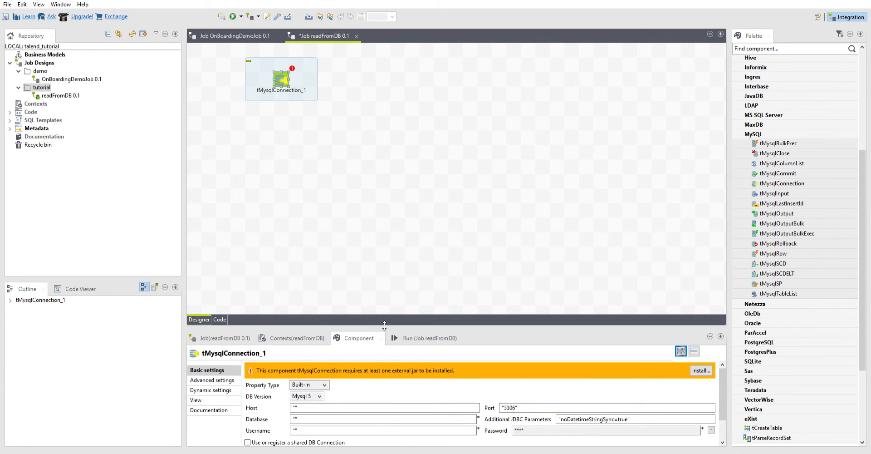
{"action": "left_click_drag", "start_coordinate": [384, 325], "coordinate": [371, 202]}
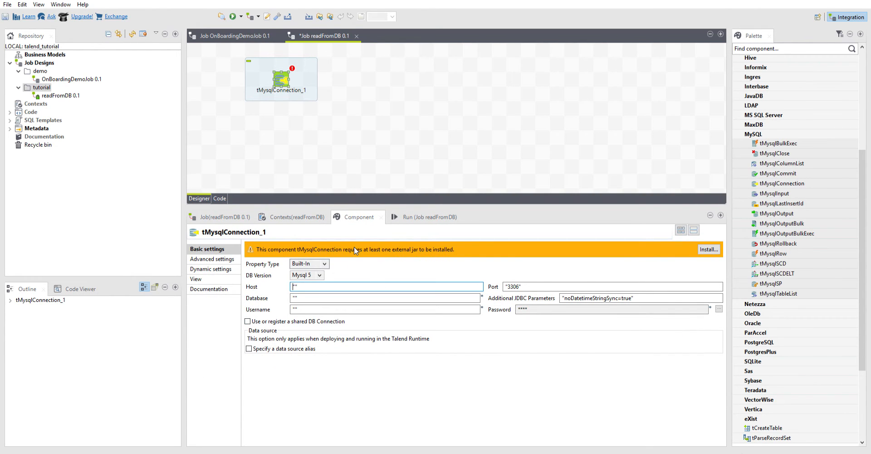
{"action": "left_click", "coordinate": [703, 248]}
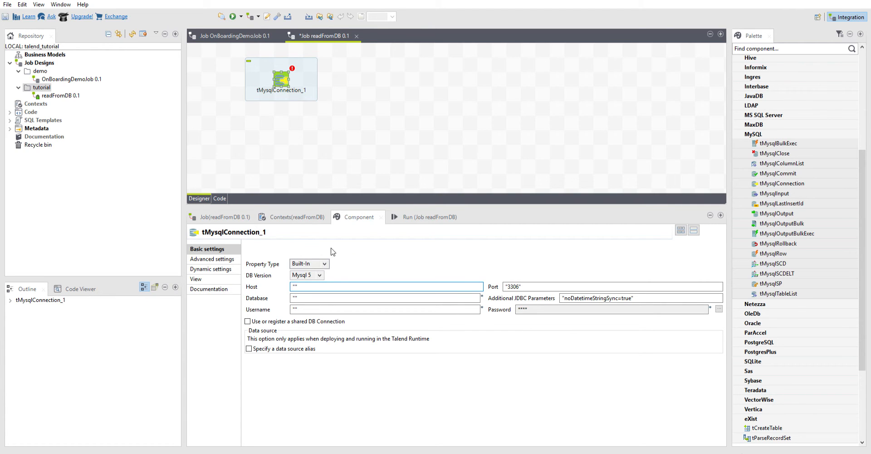
Step: Set the component's property type to Repository and create the MySQL metadata connection localDB for database employees at 127.0.0.1, port 8889
{"action": "left_click", "coordinate": [317, 272]}
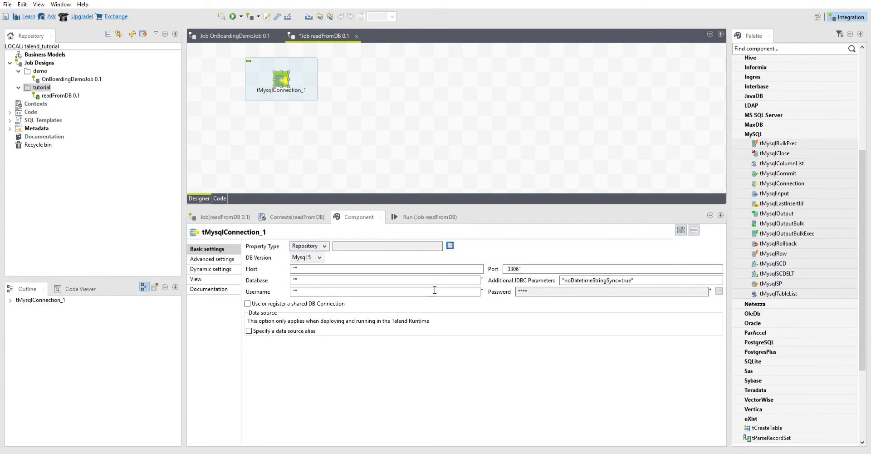
{"action": "left_click", "coordinate": [341, 156]}
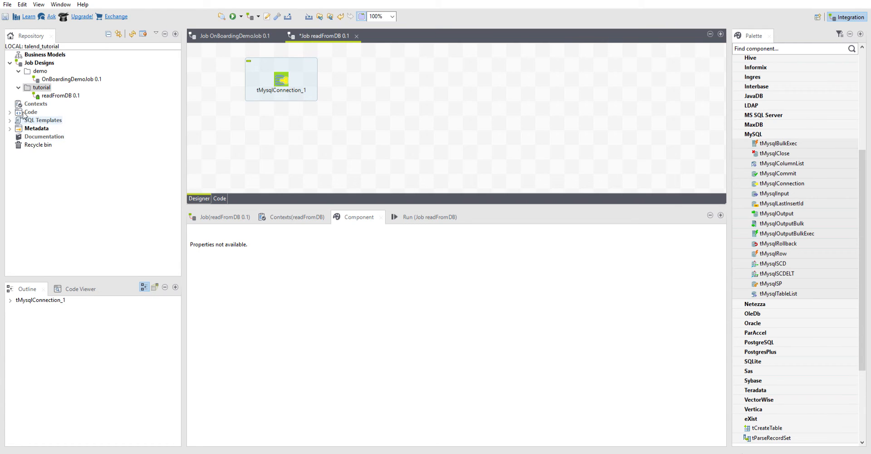
{"action": "left_click", "coordinate": [10, 128]}
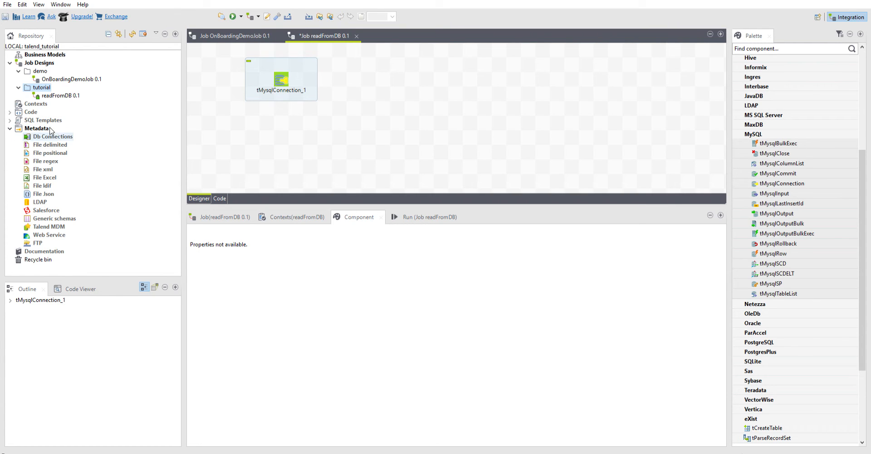
{"action": "left_click", "coordinate": [55, 132]}
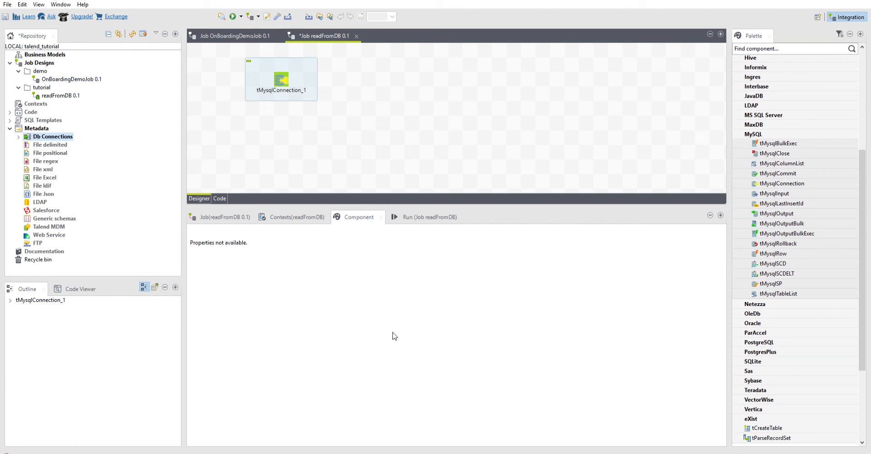
Step: Assign the repository connection localDB to the tMysqlConnection component and review the settings it fills in
{"action": "left_click", "coordinate": [285, 74]}
{"action": "left_click", "coordinate": [283, 78]}
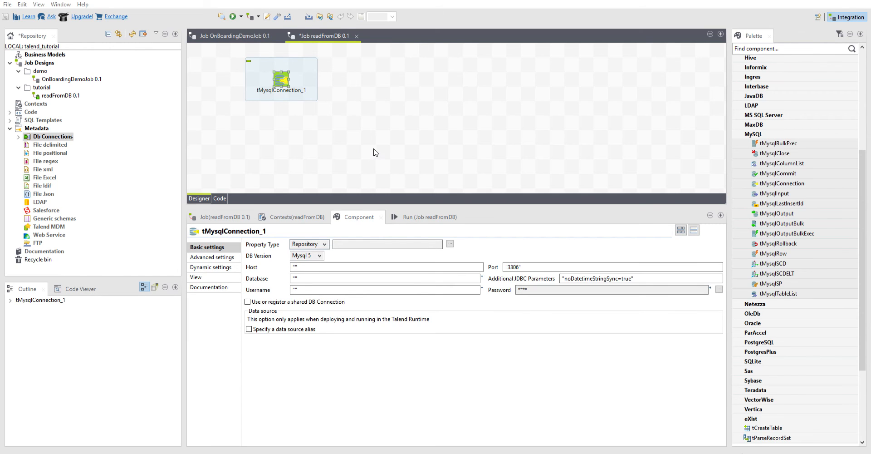
{"action": "left_click", "coordinate": [475, 313]}
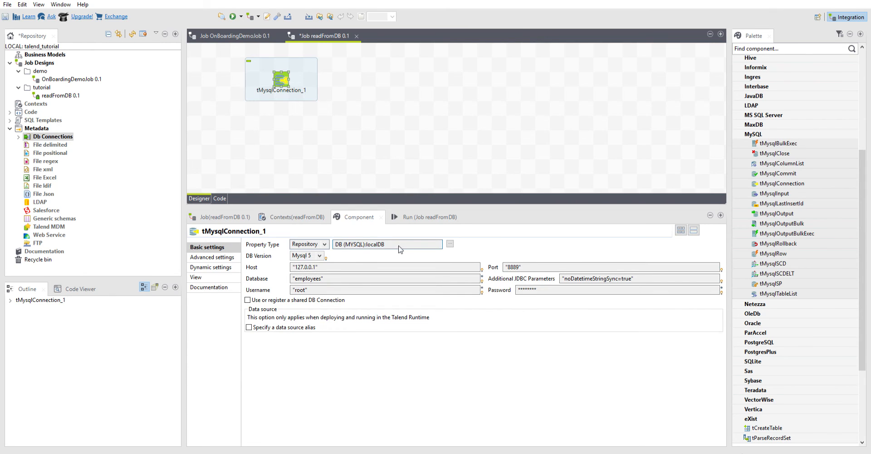
{"action": "left_click_drag", "start_coordinate": [399, 245], "coordinate": [354, 244]}
{"action": "left_click", "coordinate": [297, 289]}
{"action": "left_click", "coordinate": [313, 289]}
{"action": "left_click", "coordinate": [316, 360]}
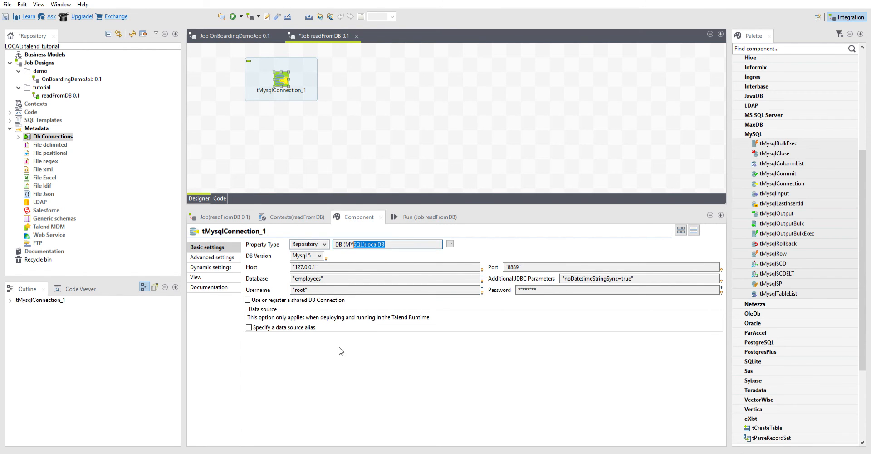
{"action": "left_click", "coordinate": [331, 118]}
Step: Set the tMysqlConnection component's label format to localDB
{"action": "left_click", "coordinate": [281, 71]}
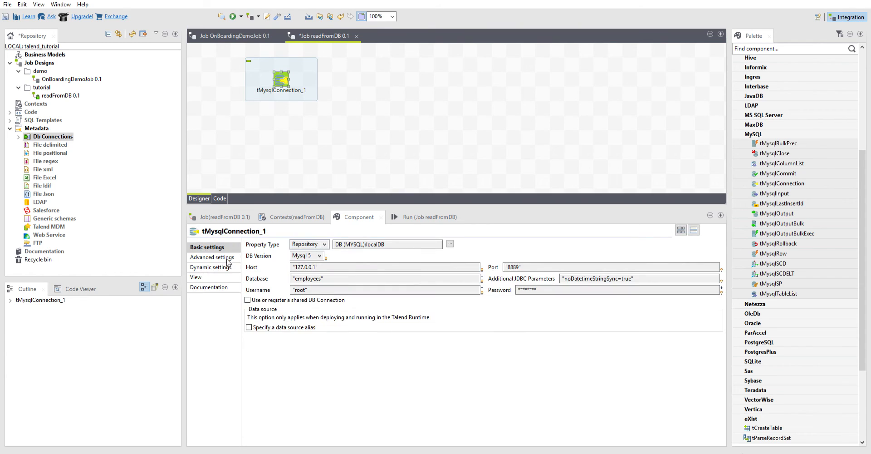
{"action": "left_click", "coordinate": [227, 277]}
{"action": "left_click_drag", "start_coordinate": [349, 244], "coordinate": [286, 242]}
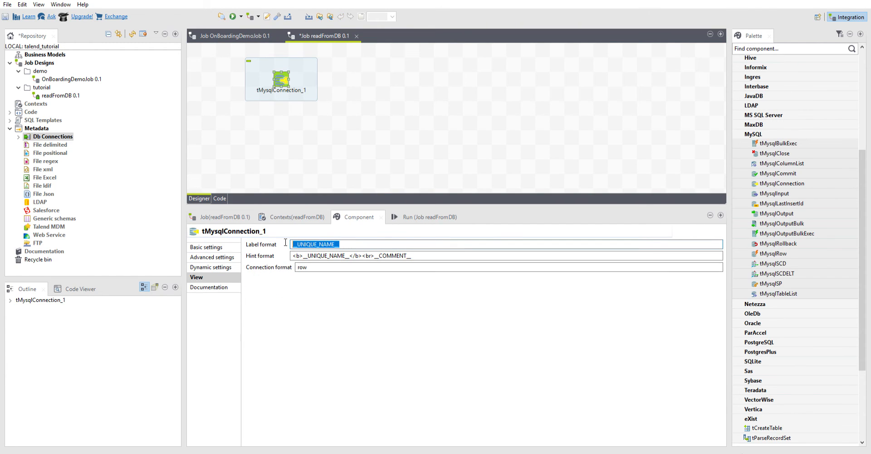
{"action": "type", "text": "local"}
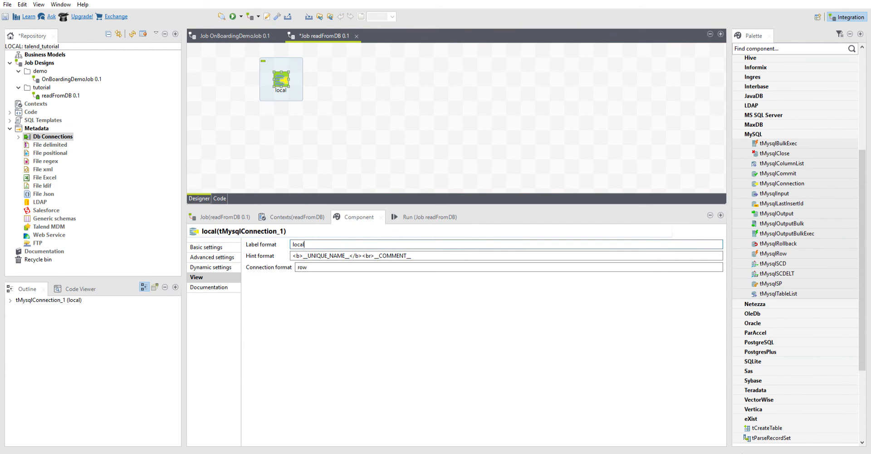
{"action": "type", "text": "DB"}
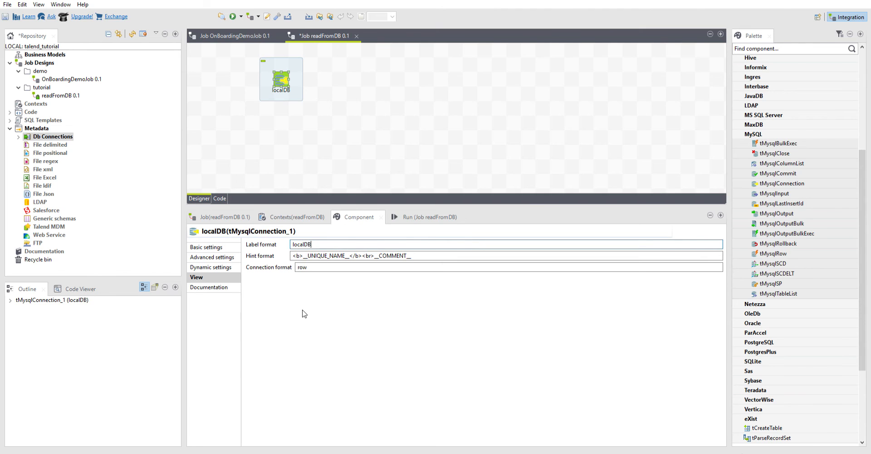
{"action": "left_click", "coordinate": [380, 160]}
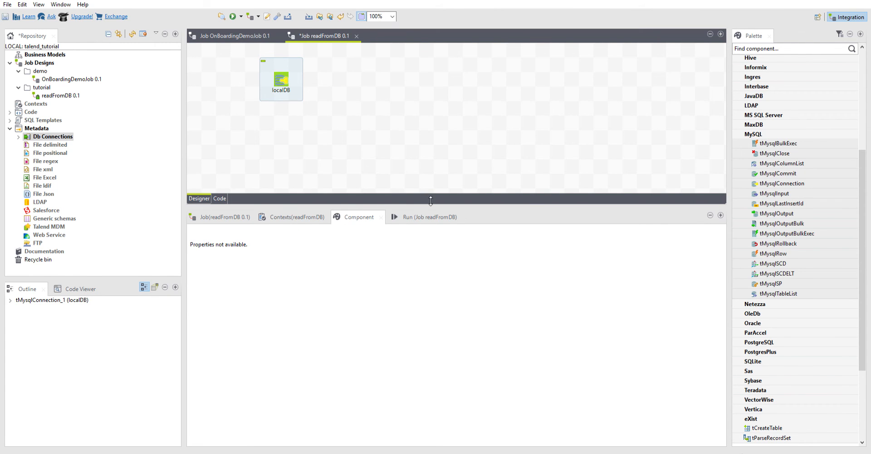
Step: Enlarge the design canvas and move the localDB component toward the canvas's left edge
{"action": "left_click_drag", "start_coordinate": [430, 200], "coordinate": [430, 274]}
{"action": "left_click_drag", "start_coordinate": [281, 68], "coordinate": [234, 76]}
{"action": "left_click", "coordinate": [316, 88]}
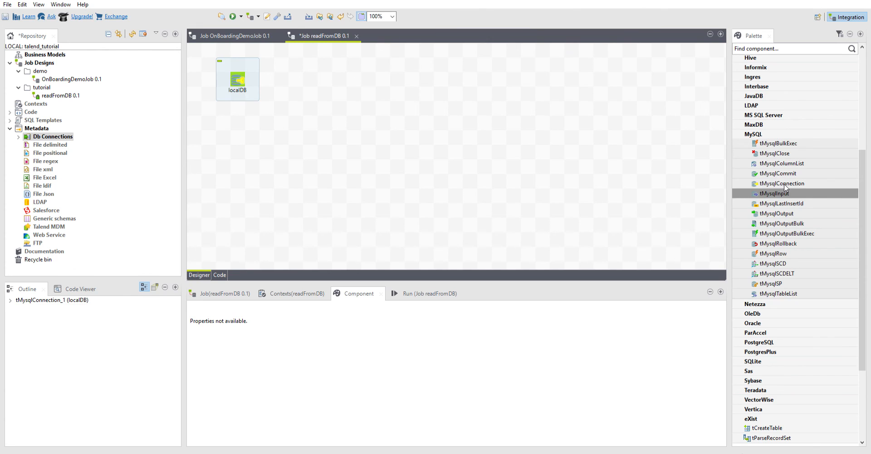
Step: Add a tMysqlInput component below localDB and inspect the default query in its basic settings
{"action": "left_click_drag", "start_coordinate": [786, 189], "coordinate": [255, 151]}
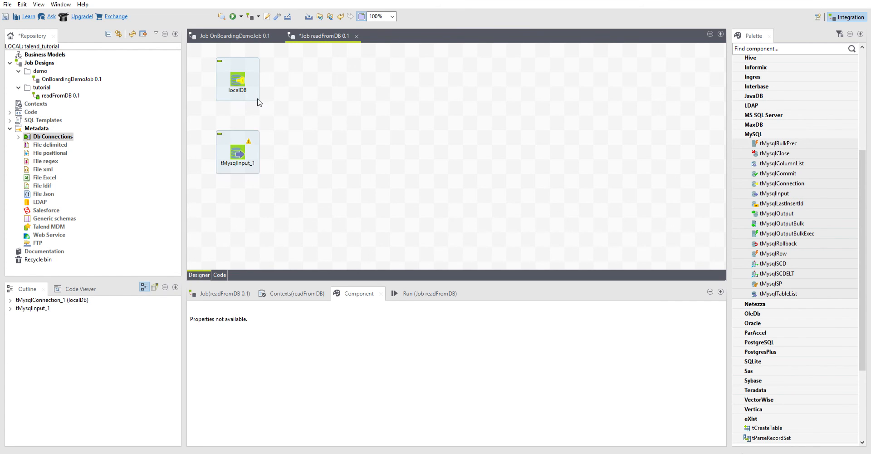
{"action": "left_click", "coordinate": [241, 148]}
{"action": "left_click", "coordinate": [387, 416]}
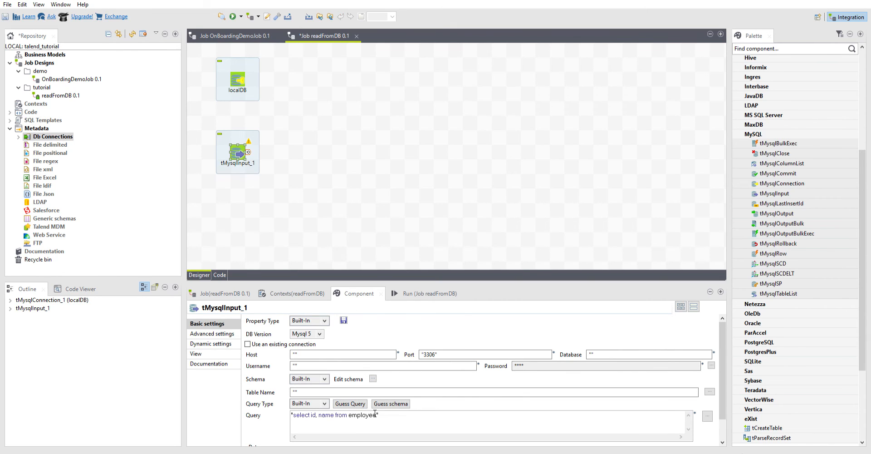
{"action": "left_click_drag", "start_coordinate": [375, 414], "coordinate": [304, 413]}
{"action": "left_click", "coordinate": [396, 412]}
Step: Link localDB to the tMysqlInput component with an OnSubjobOk trigger and show the input component's settings
{"action": "left_click", "coordinate": [237, 74]}
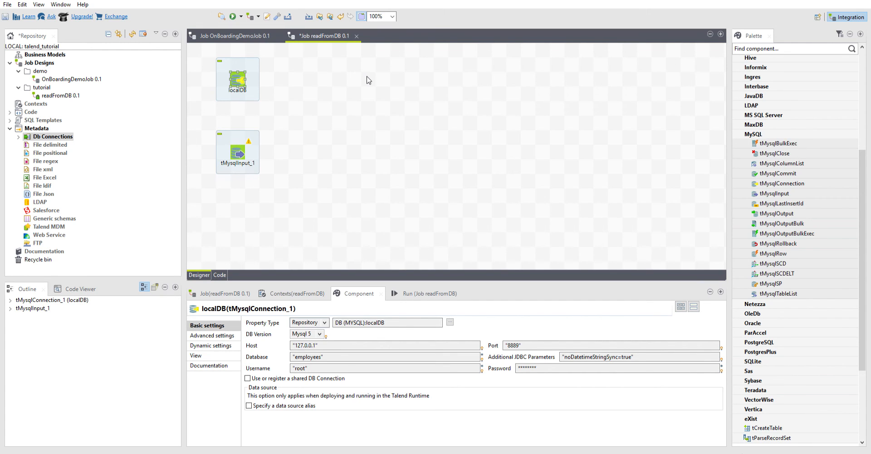
{"action": "left_click", "coordinate": [237, 152]}
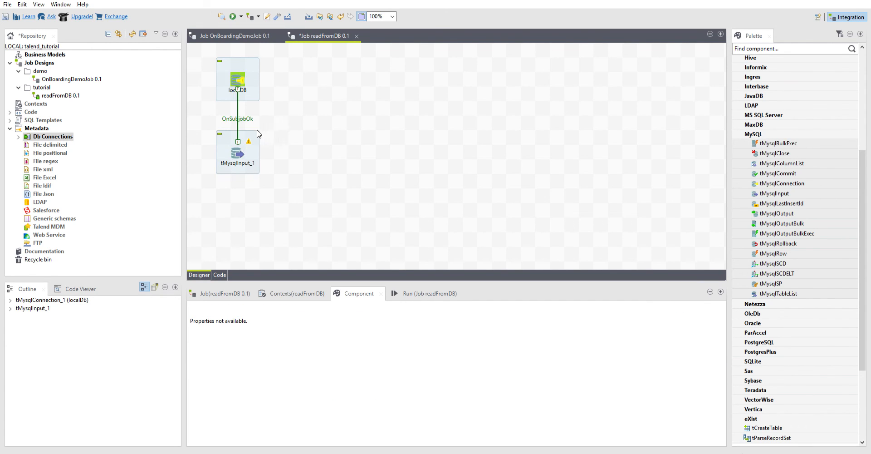
{"action": "left_click", "coordinate": [235, 151]}
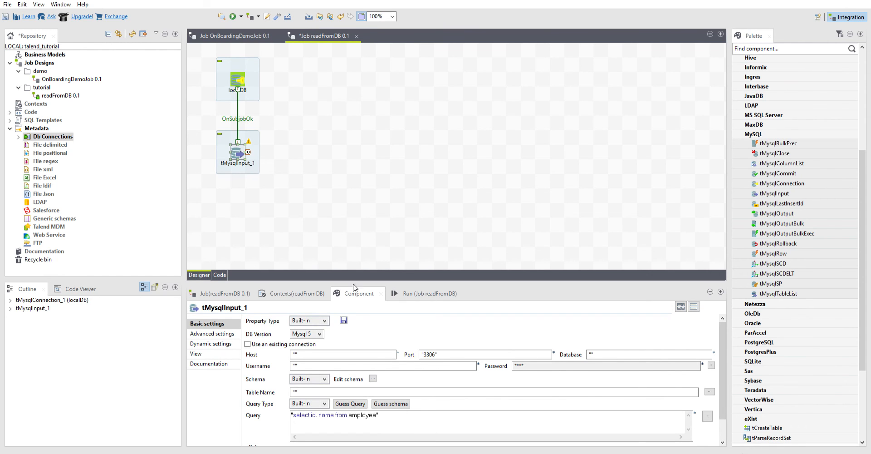
{"action": "left_click_drag", "start_coordinate": [353, 278], "coordinate": [353, 222]}
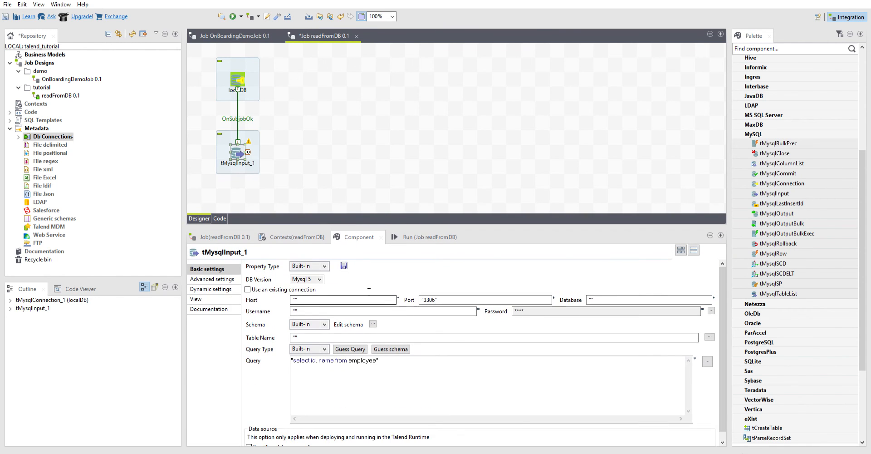
{"action": "left_click", "coordinate": [311, 277]}
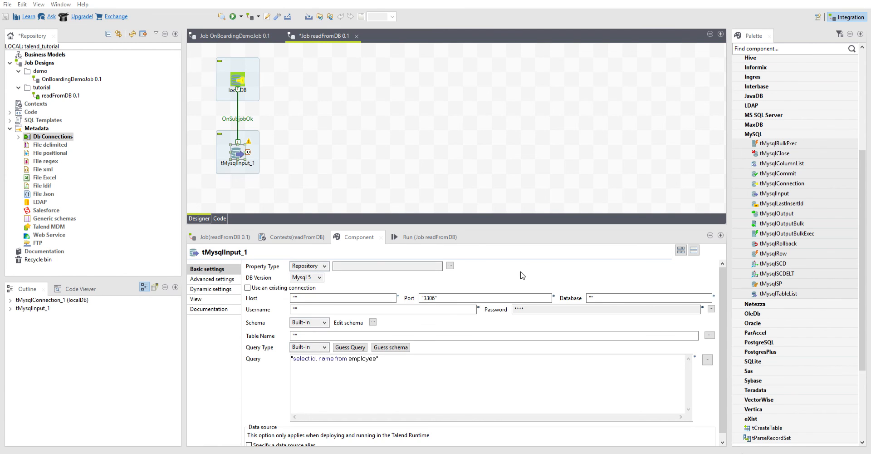
{"action": "left_click", "coordinate": [322, 265]}
{"action": "left_click", "coordinate": [317, 274]}
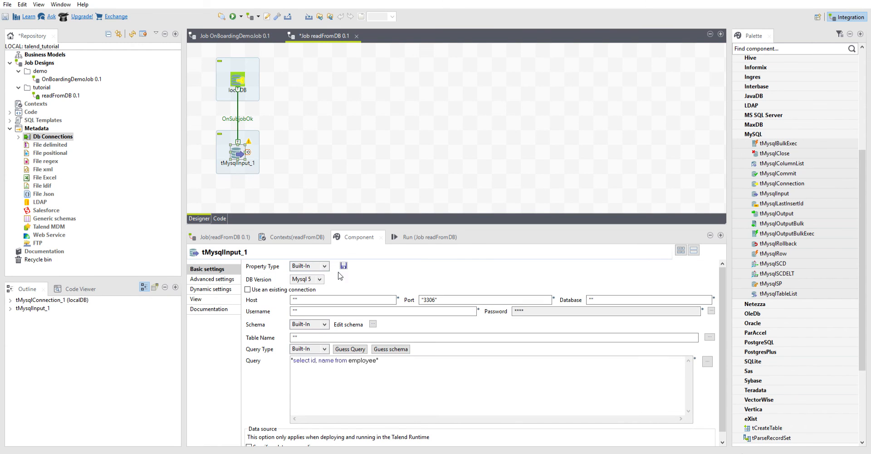
Step: Make tMysqlInput_1 use the existing localDB connection and set its table name to "employees"
{"action": "left_click", "coordinate": [249, 289]}
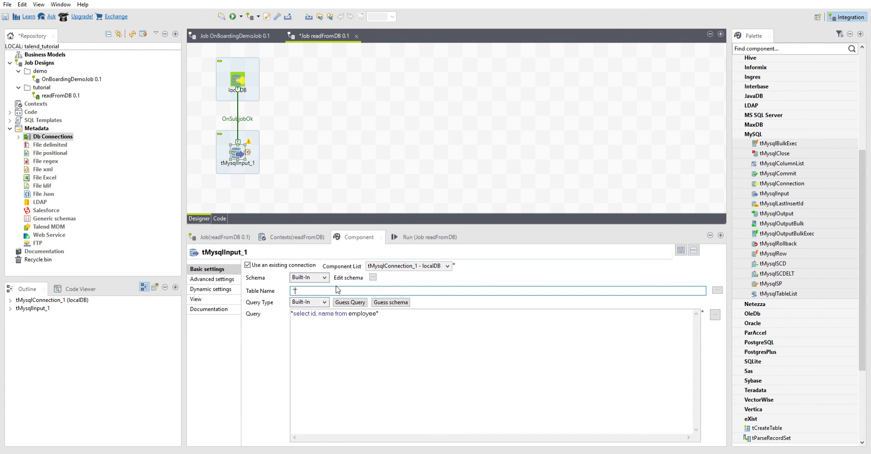
{"action": "type", "text": "employees"}
Step: Change the tMysqlInput_1 query to "select * from employee"
{"action": "left_click", "coordinate": [328, 312]}
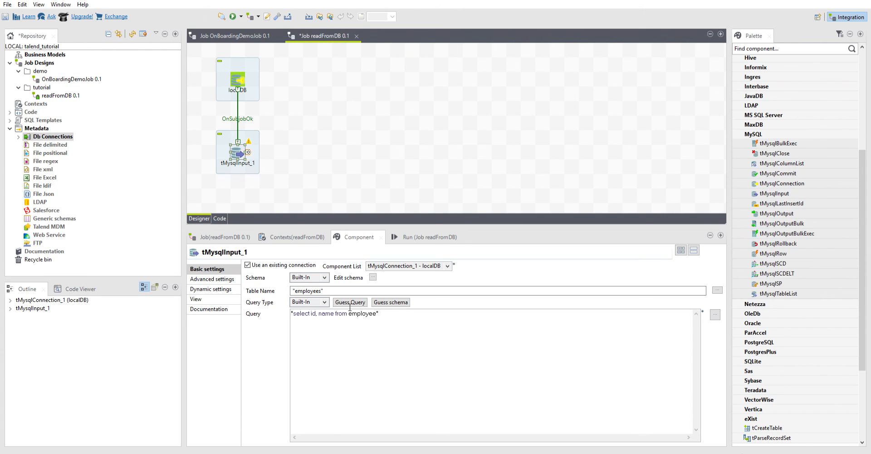
{"action": "left_click_drag", "start_coordinate": [348, 313], "coordinate": [309, 313]}
{"action": "key", "text": "BackSpace"}
{"action": "type", "text": "t * from"}
{"action": "left_click_drag", "start_coordinate": [356, 313], "coordinate": [293, 314]}
{"action": "left_click", "coordinate": [357, 313]}
{"action": "left_click_drag", "start_coordinate": [354, 313], "coordinate": [310, 313]}
{"action": "left_click", "coordinate": [310, 314]}
{"action": "left_click", "coordinate": [290, 166]}
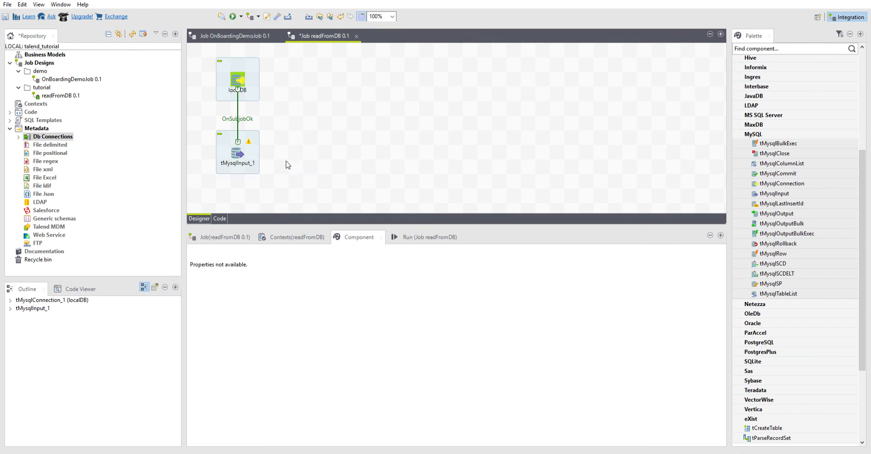
Step: Search the palette for tLog, add a tLogRow component beside tMysqlInput_1, and connect the input to it with a Main row
{"action": "left_click_drag", "start_coordinate": [351, 218], "coordinate": [351, 253]}
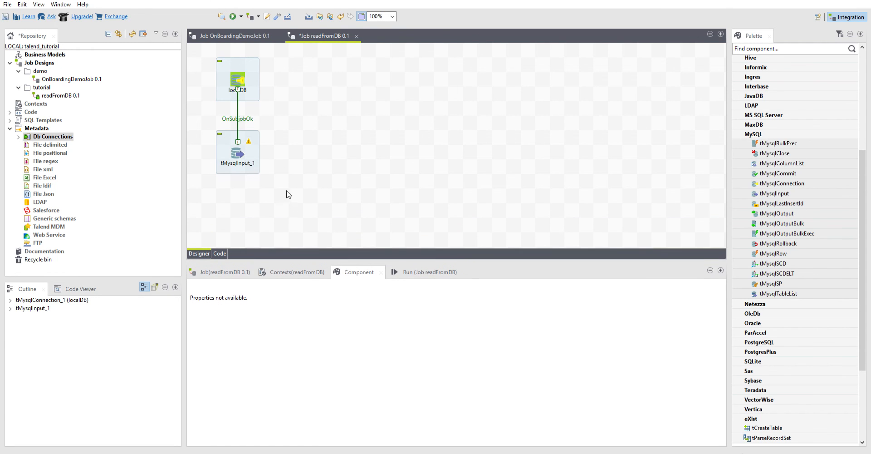
{"action": "scroll", "coordinate": [802, 196], "scroll_direction": "down", "scroll_amount": 3}
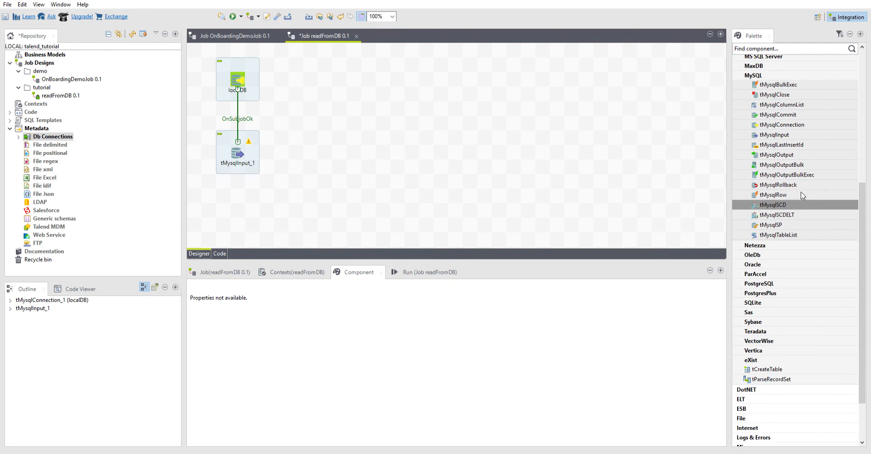
{"action": "scroll", "coordinate": [801, 189], "scroll_direction": "up", "scroll_amount": 3}
{"action": "scroll", "coordinate": [782, 266], "scroll_direction": "down", "scroll_amount": 3}
{"action": "scroll", "coordinate": [781, 266], "scroll_direction": "up", "scroll_amount": 3}
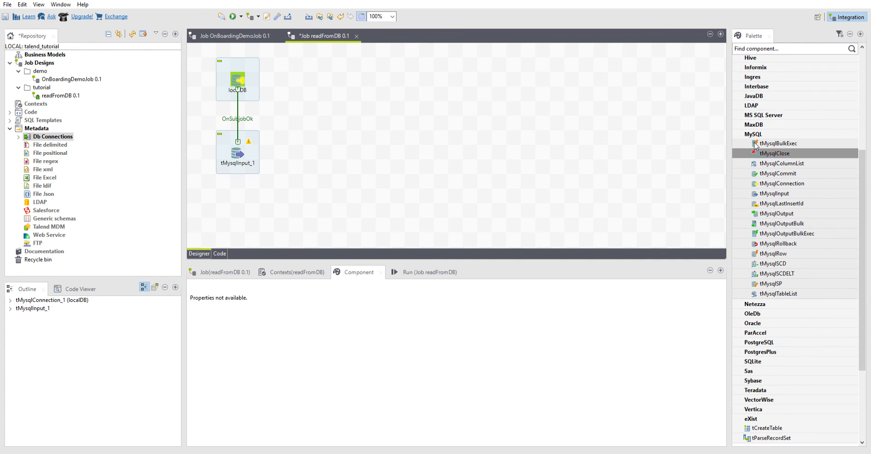
{"action": "left_click", "coordinate": [776, 42]}
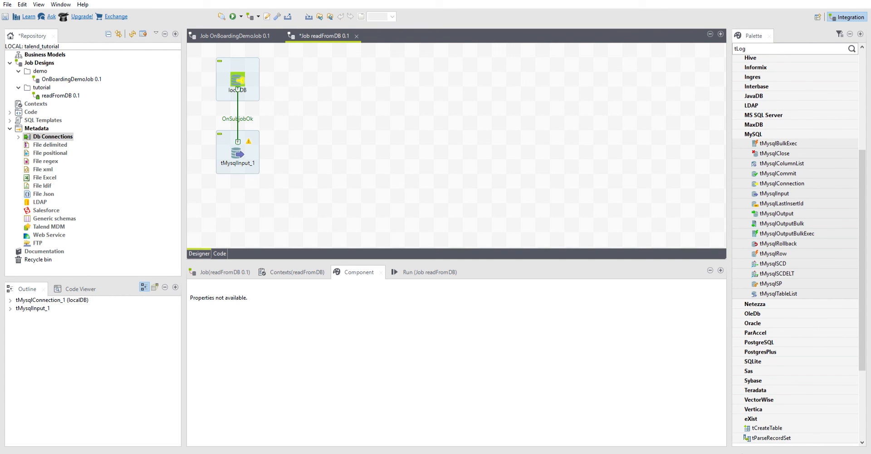
{"action": "key", "text": "Return"}
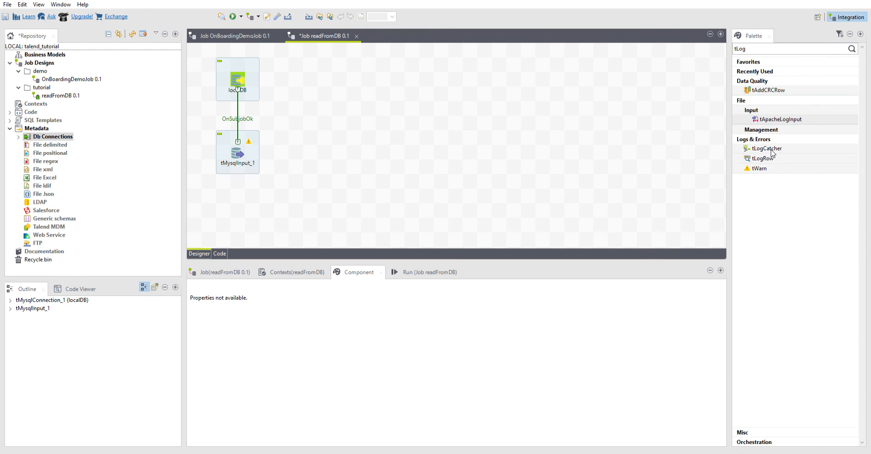
{"action": "left_click_drag", "start_coordinate": [772, 157], "coordinate": [338, 149]}
{"action": "left_click", "coordinate": [240, 149]}
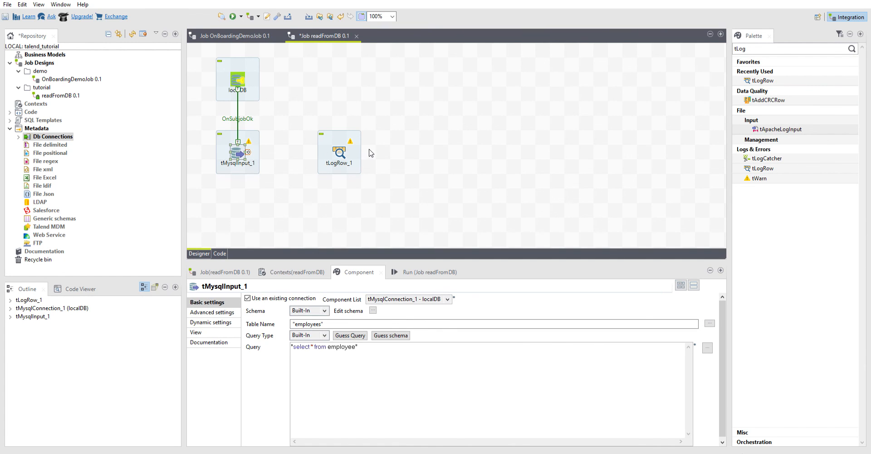
{"action": "left_click_drag", "start_coordinate": [371, 153], "coordinate": [338, 151]}
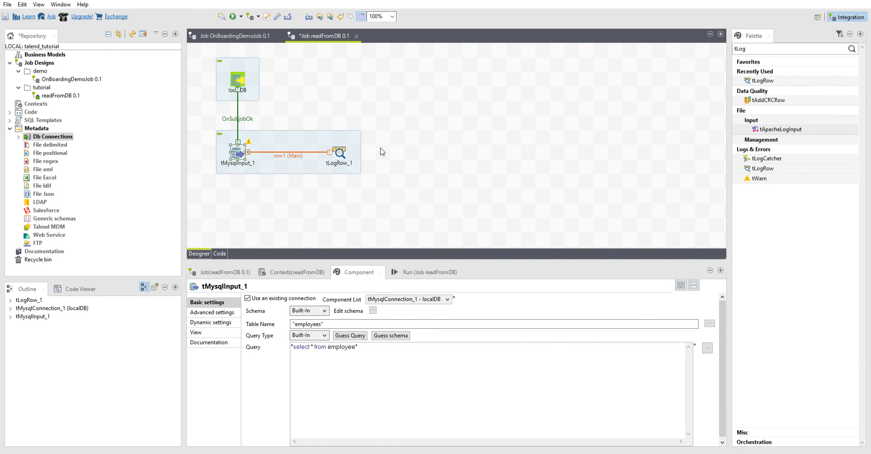
Step: Set the tLogRow component's label format to printToScreen and show its basic settings
{"action": "left_click", "coordinate": [338, 150]}
{"action": "left_click", "coordinate": [223, 330]}
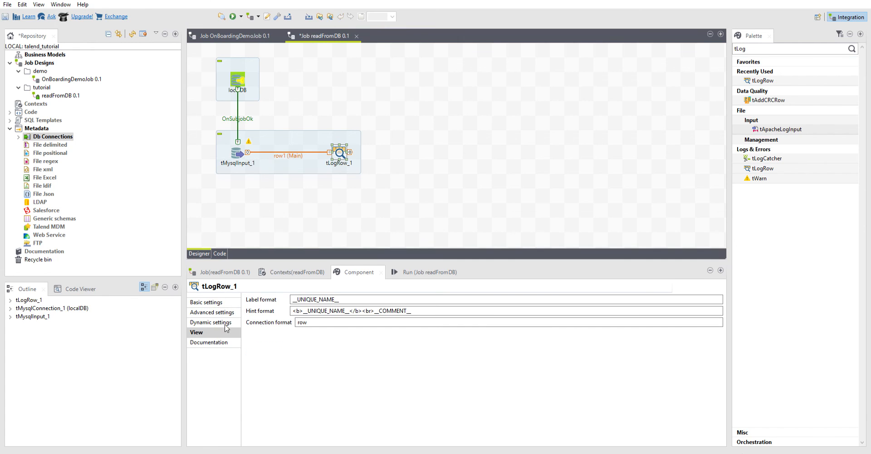
{"action": "double_click", "coordinate": [314, 299]}
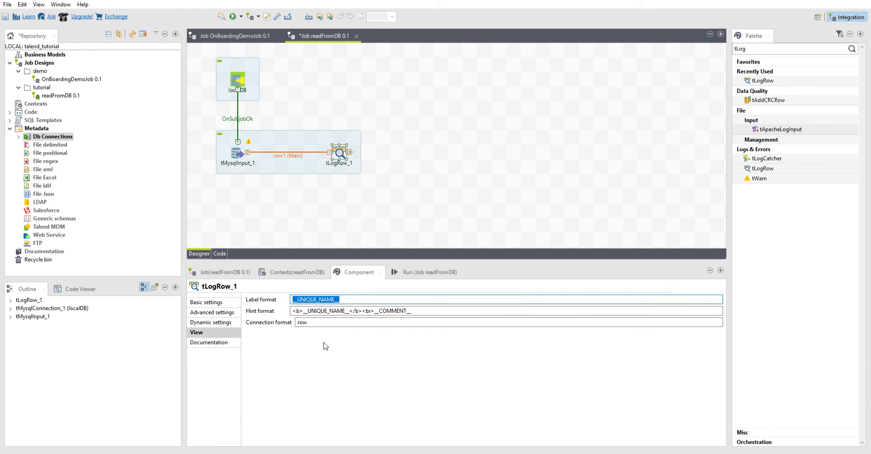
{"action": "type", "text": "printToScreen"}
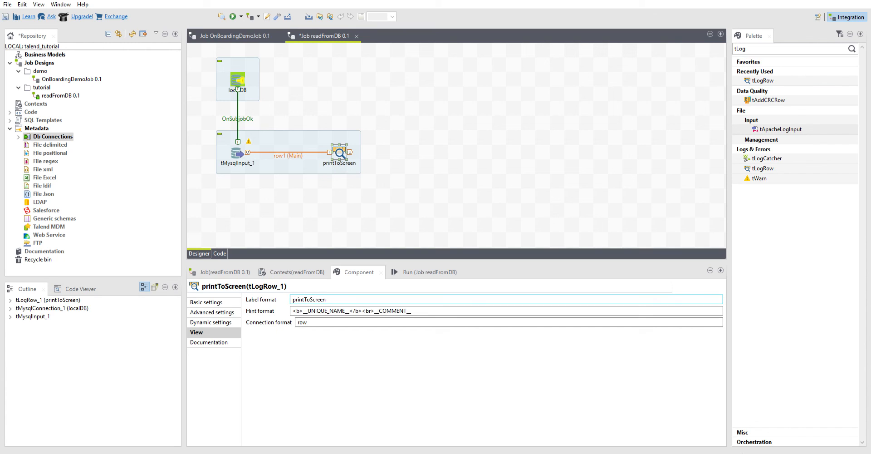
{"action": "left_click", "coordinate": [212, 302]}
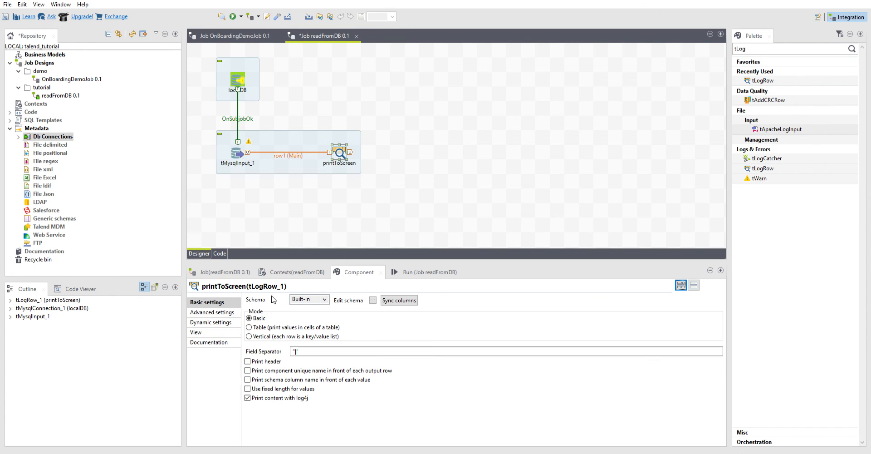
Step: Set the tMysqlInput component's label format to selectAllFromEmployees and return to its basic settings
{"action": "left_click", "coordinate": [237, 149]}
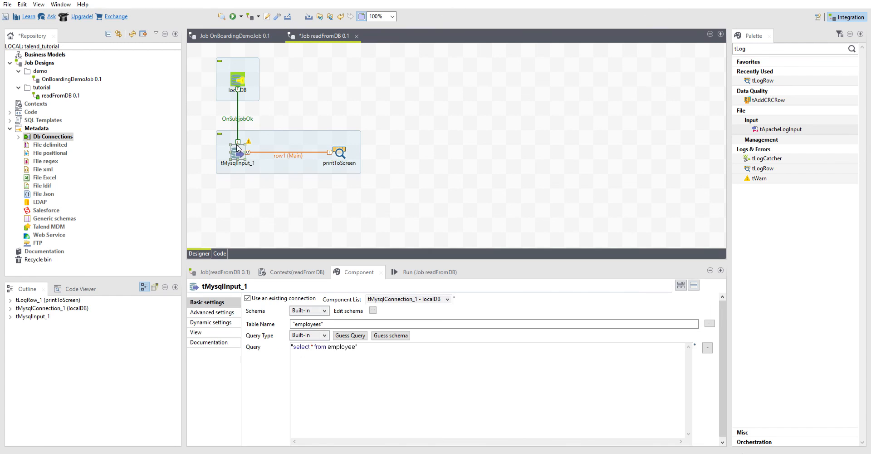
{"action": "left_click", "coordinate": [198, 332]}
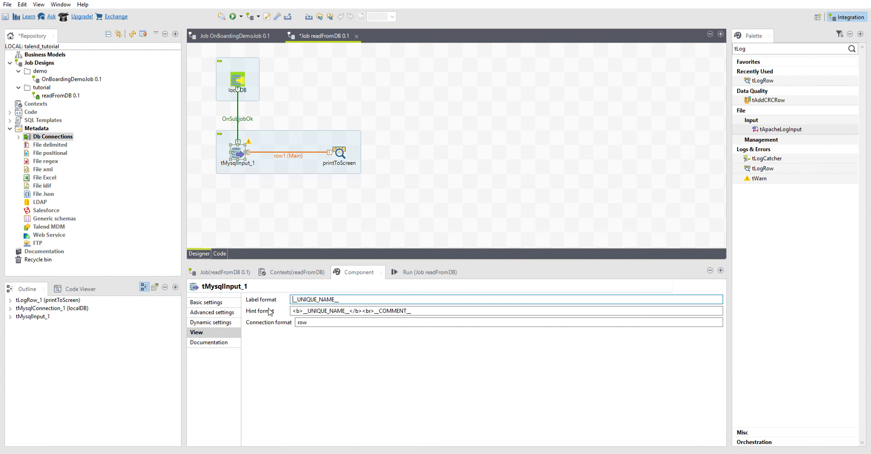
{"action": "double_click", "coordinate": [339, 299]}
{"action": "type", "text": "sel"}
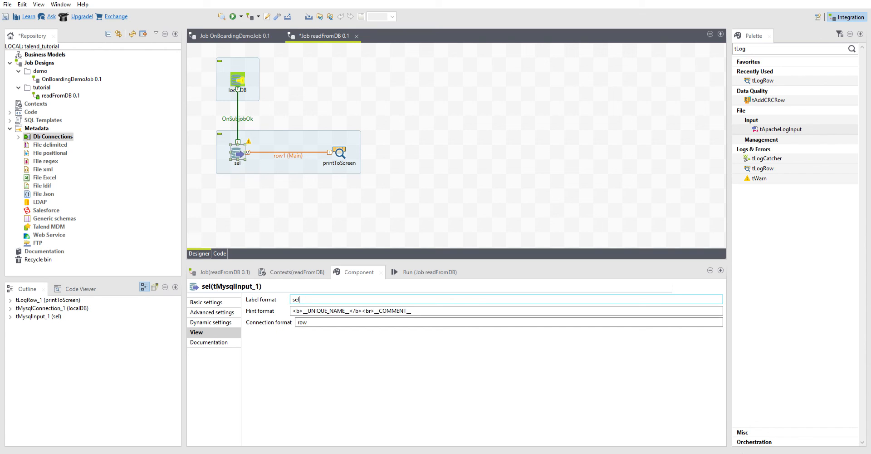
{"action": "type", "text": "ectAll"}
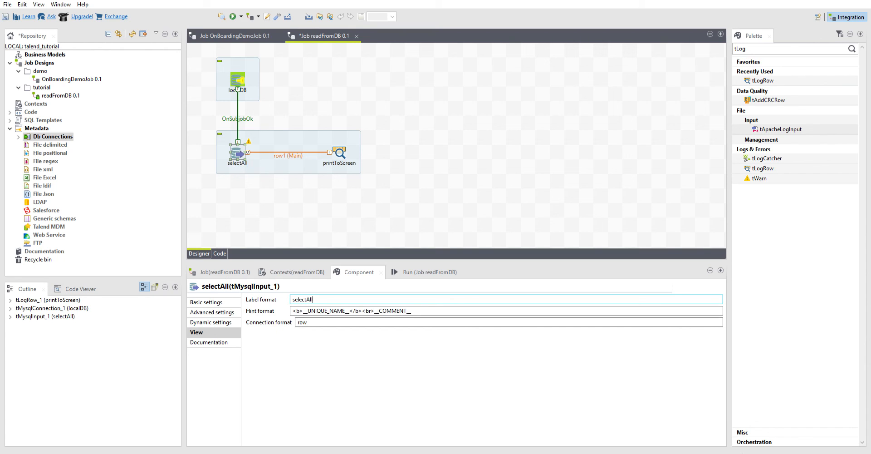
{"action": "type", "text": "FromEmployees"}
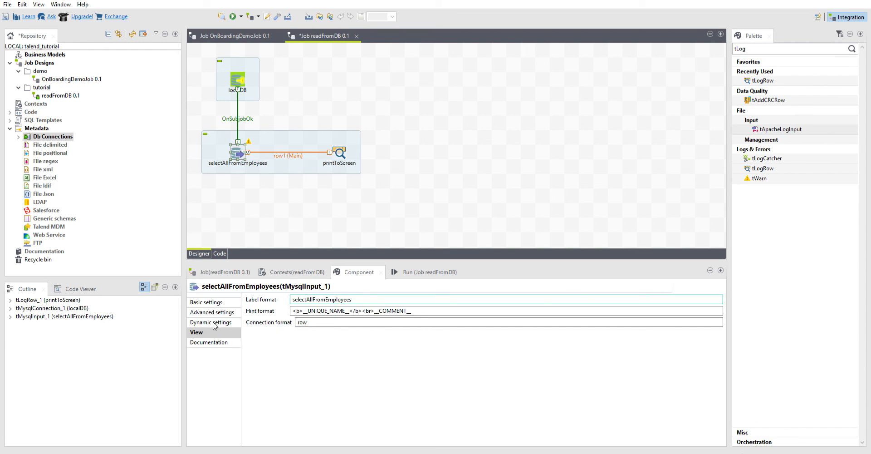
{"action": "left_click", "coordinate": [204, 302]}
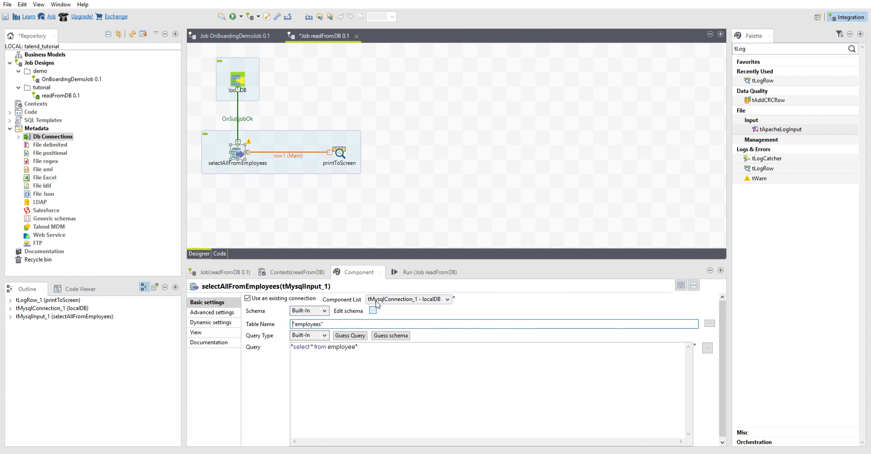